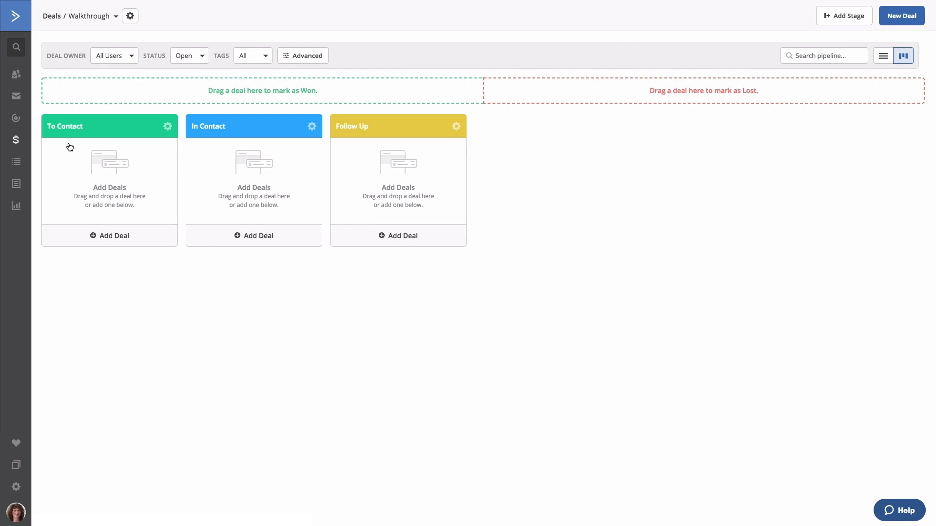
Open the Advanced Filter dialog for deals in the Walkthrough pipeline.
click(116, 18)
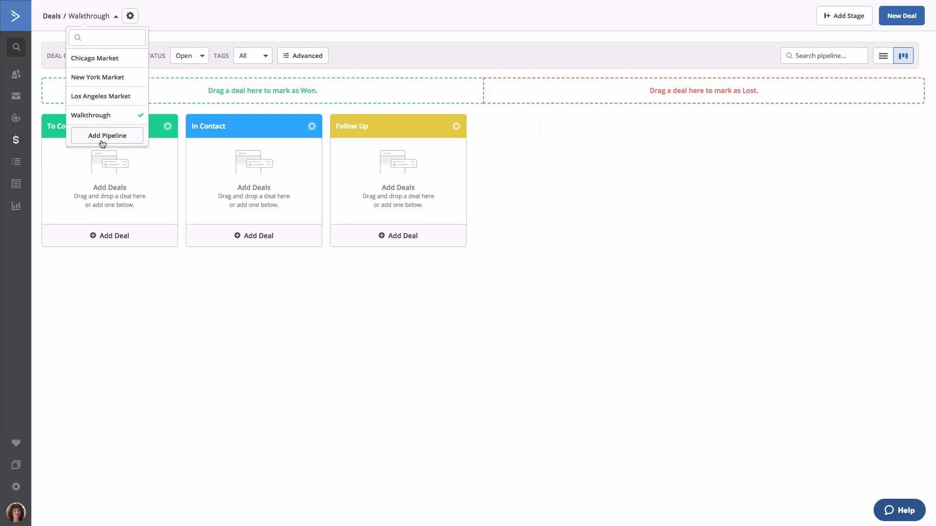
click(130, 19)
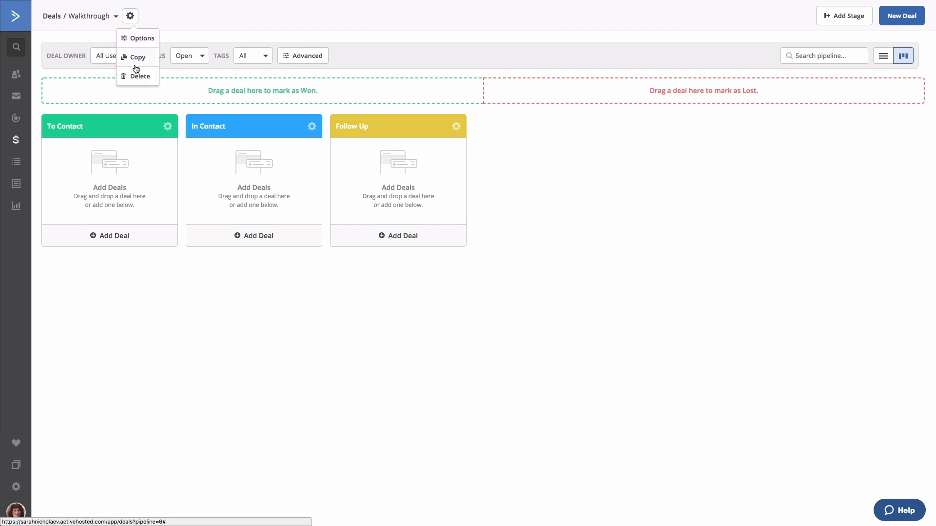
click(130, 16)
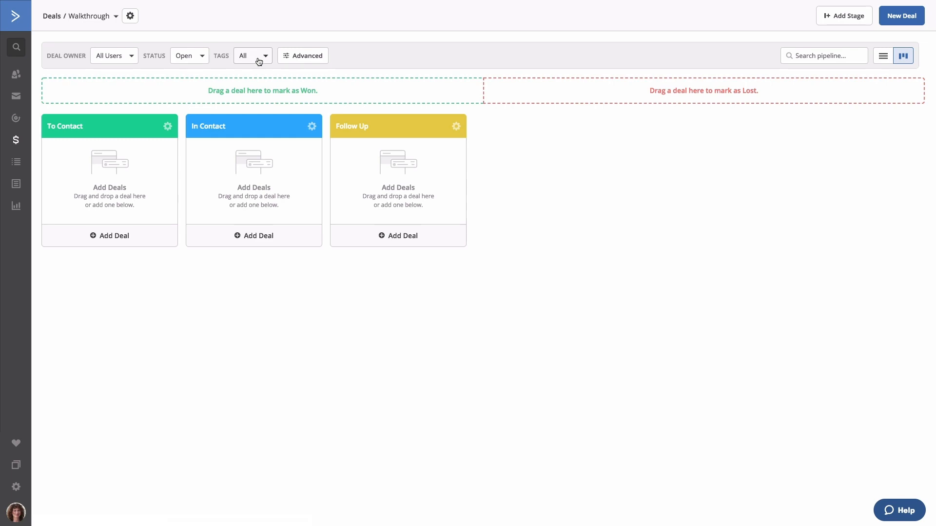
click(302, 59)
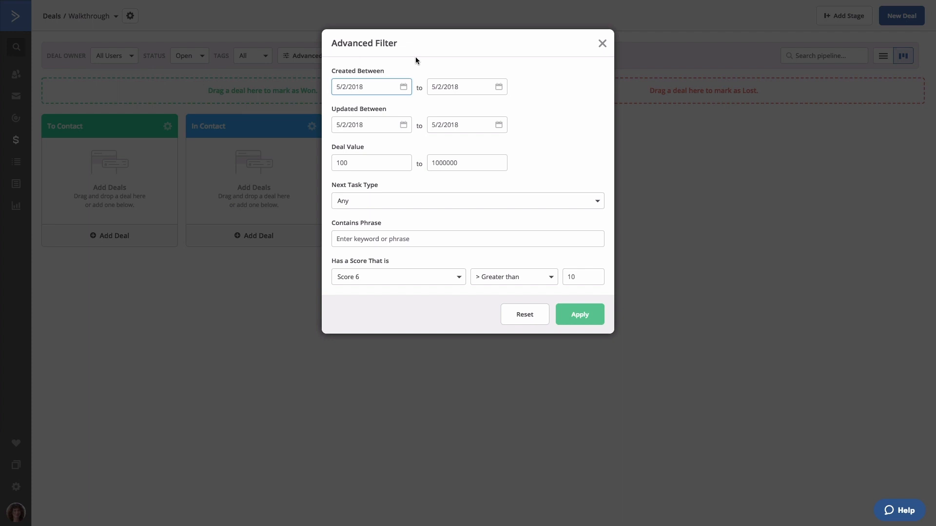
Close the Advanced Filter dialog to get back to the three-stage Walkthrough board.
click(602, 44)
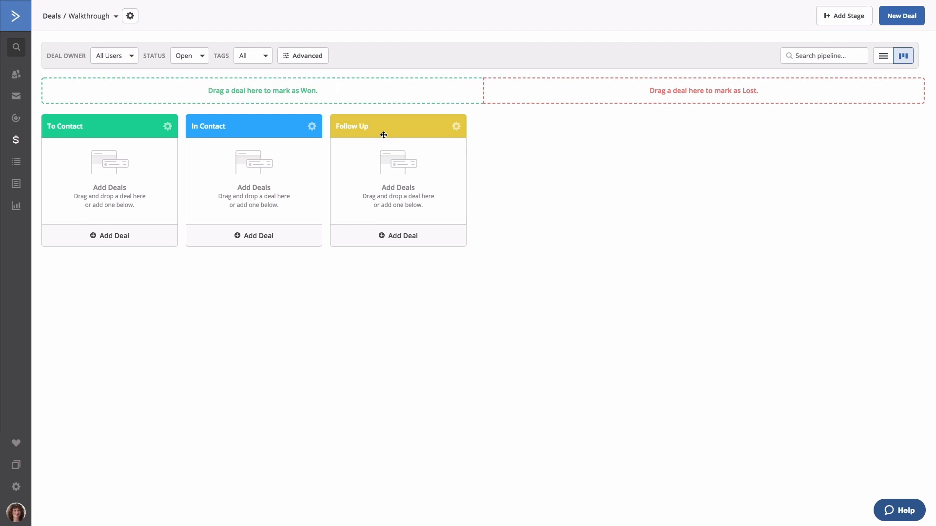
Open Stage Options for the To Contact stage (280 px width, Next Action Needed sorting).
click(169, 127)
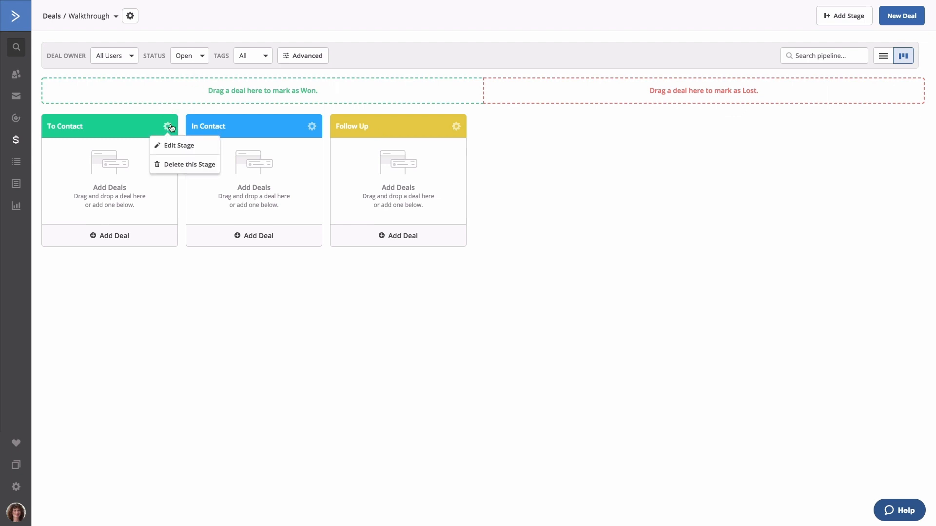
click(173, 146)
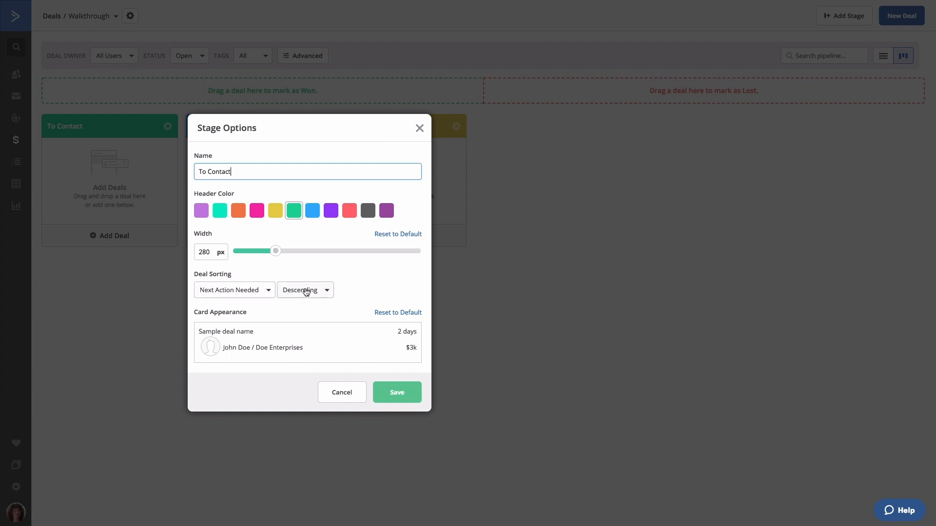
mouse_move(257, 336)
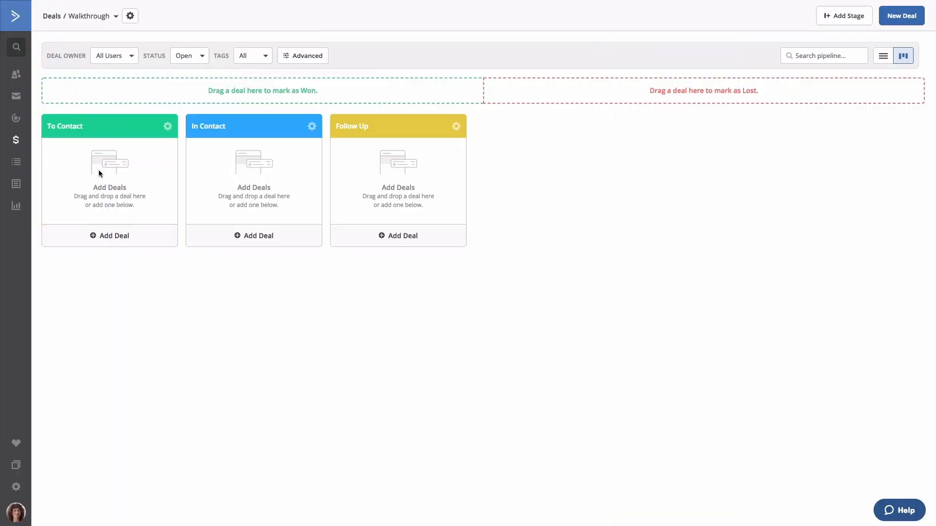
Create a new pipeline named 'Sales Process', keeping USD as its default currency.
click(112, 16)
click(105, 137)
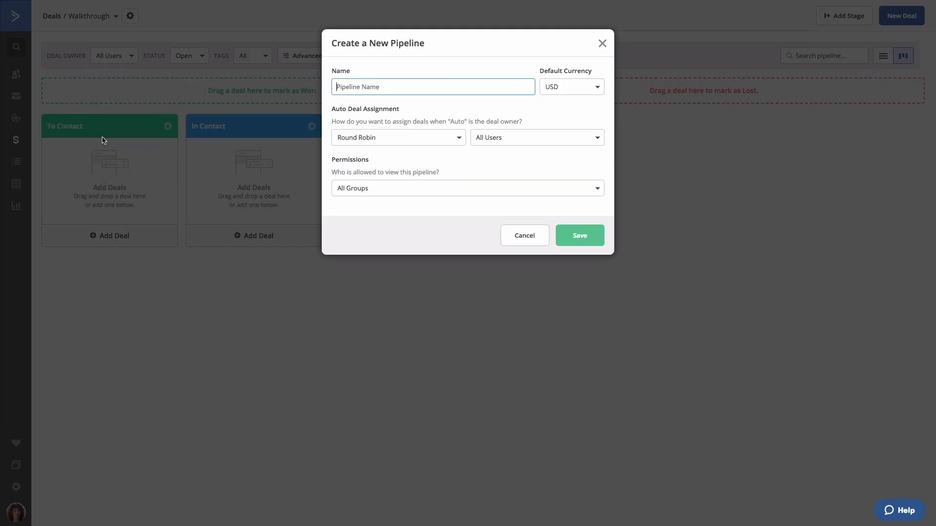
text(Sales Process)
click(559, 93)
scroll(560, 144, down, 5)
scroll(562, 146, up, 5)
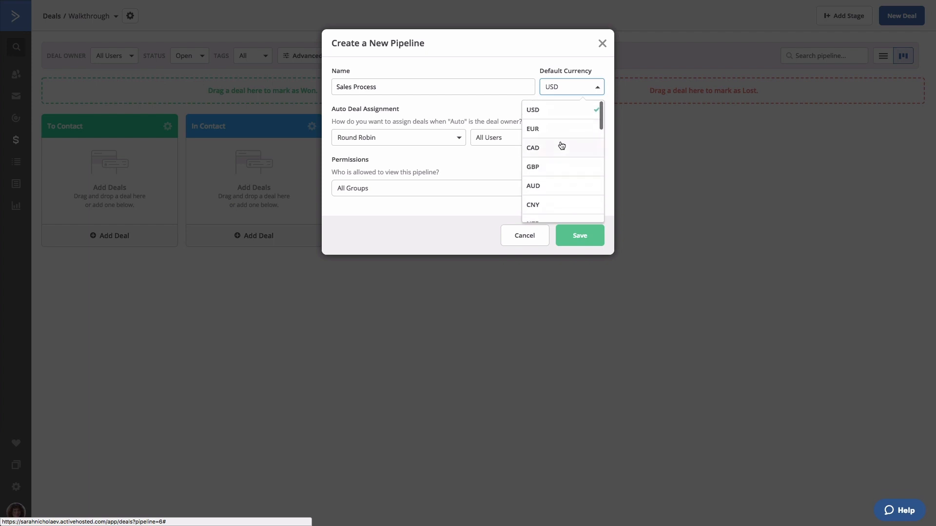
click(599, 89)
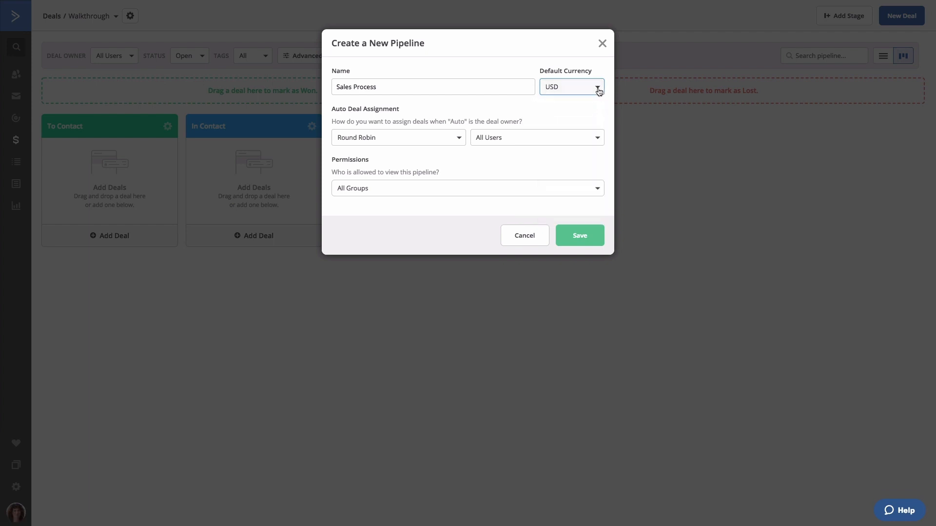
click(404, 142)
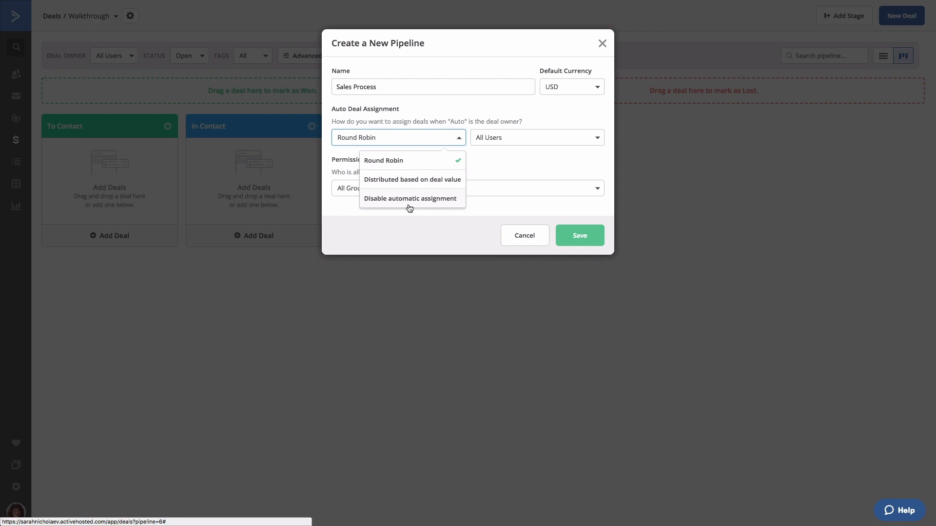
Try assigning deals to three individual users, then revert assignees to All Users.
click(517, 141)
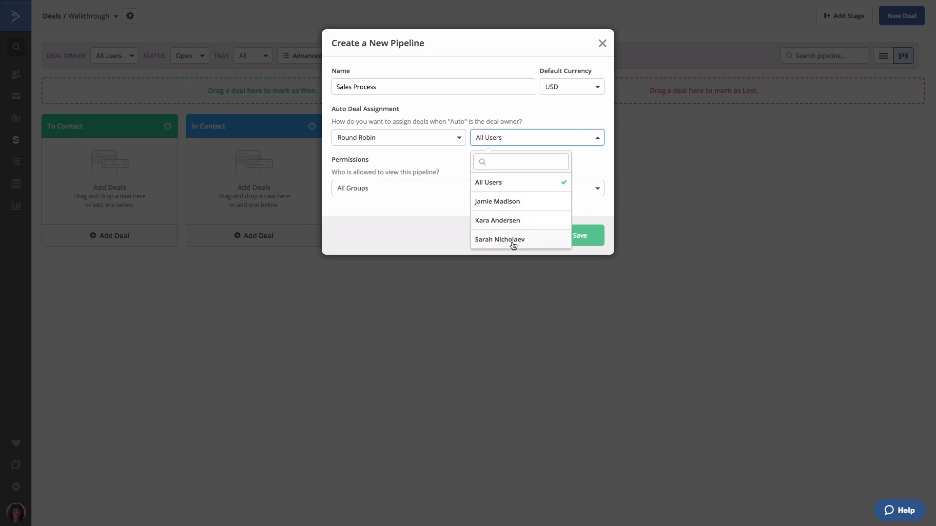
click(513, 246)
click(523, 143)
click(513, 220)
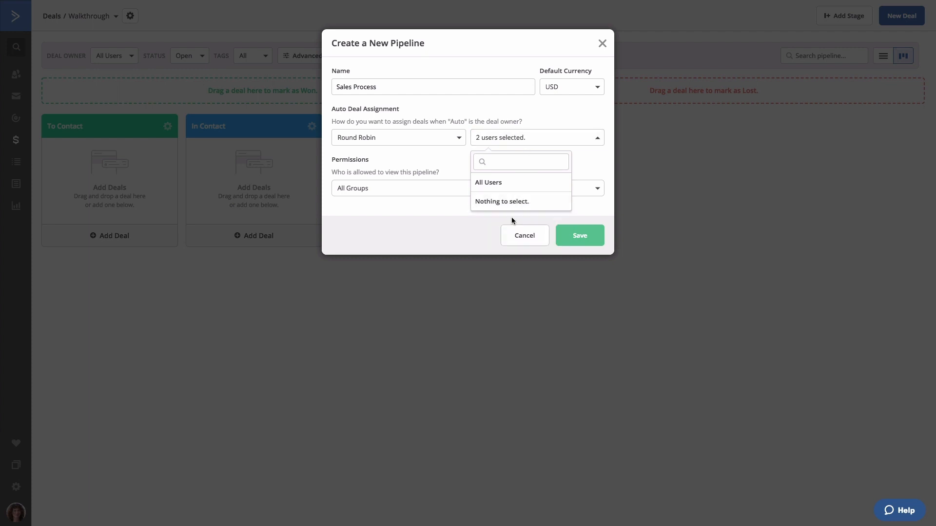
click(507, 202)
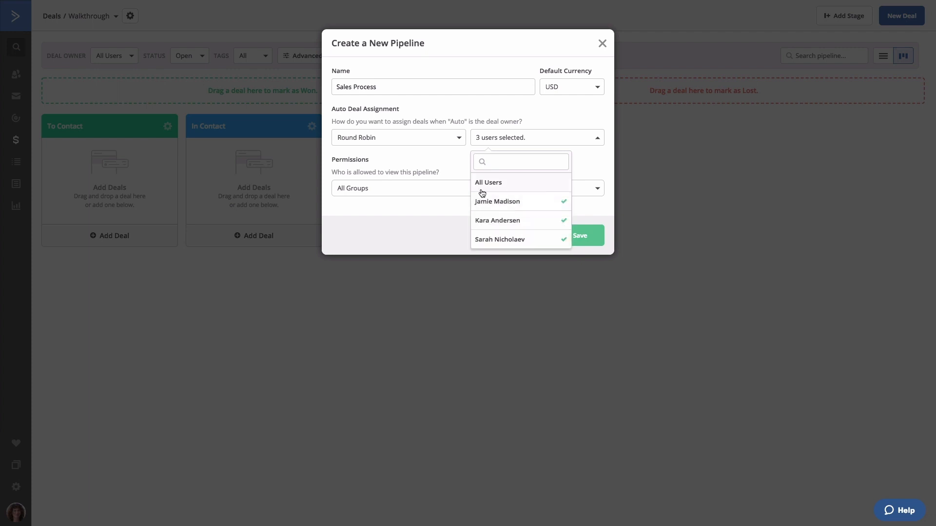
click(457, 166)
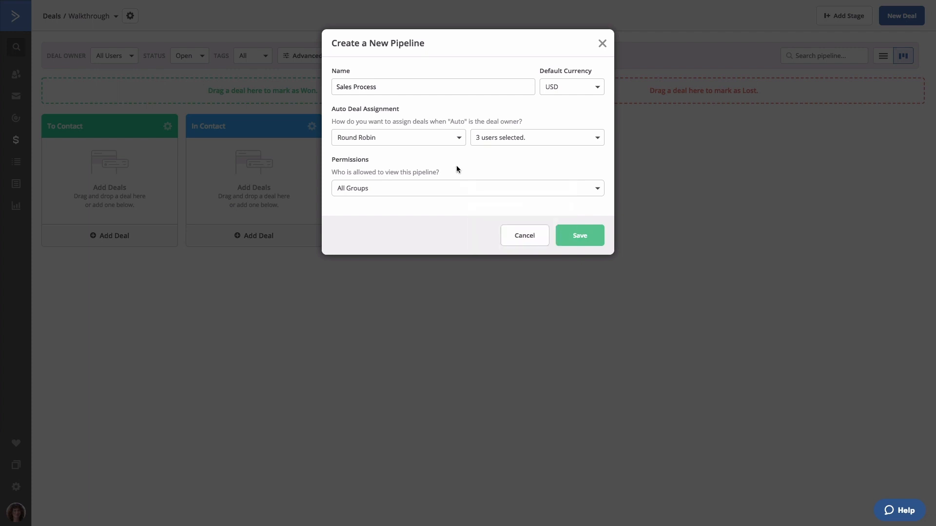
click(532, 142)
click(510, 187)
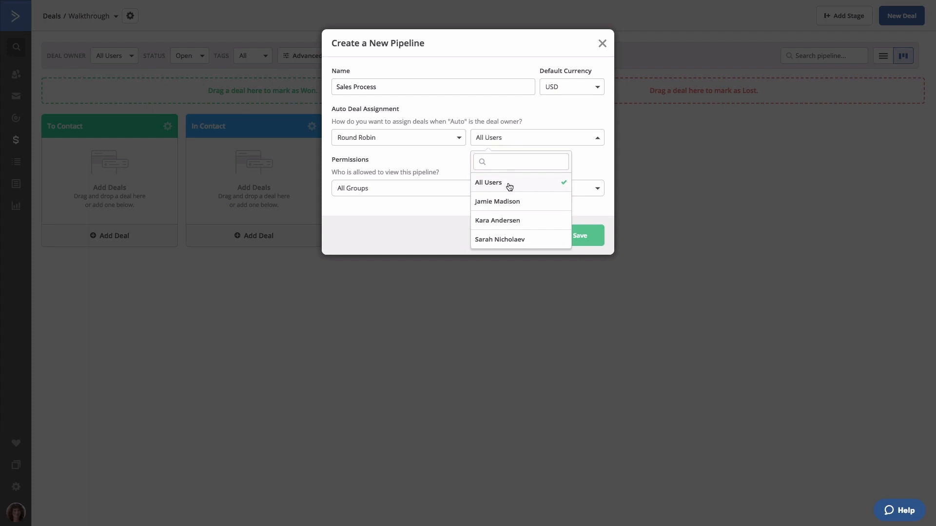
click(456, 168)
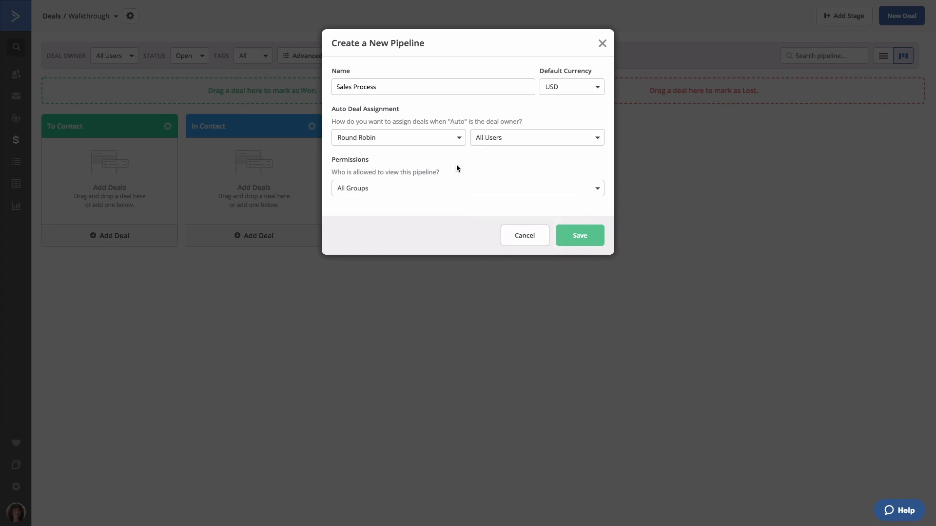
Set Auto Deal Assignment to Disable automatic assignment.
click(393, 142)
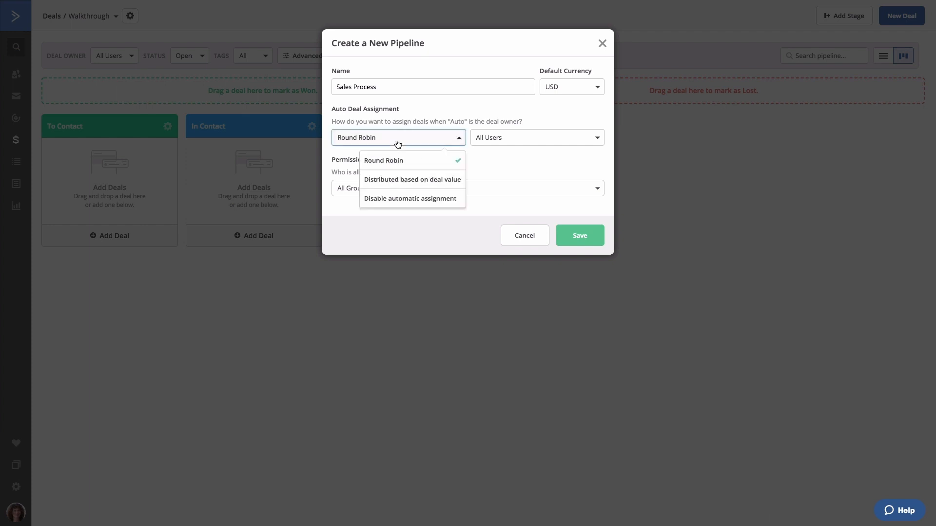
click(390, 199)
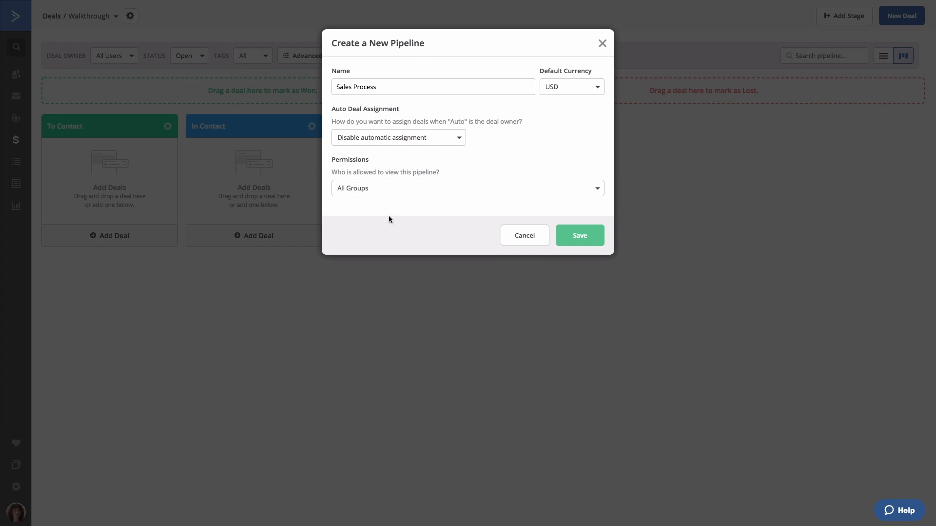
click(445, 193)
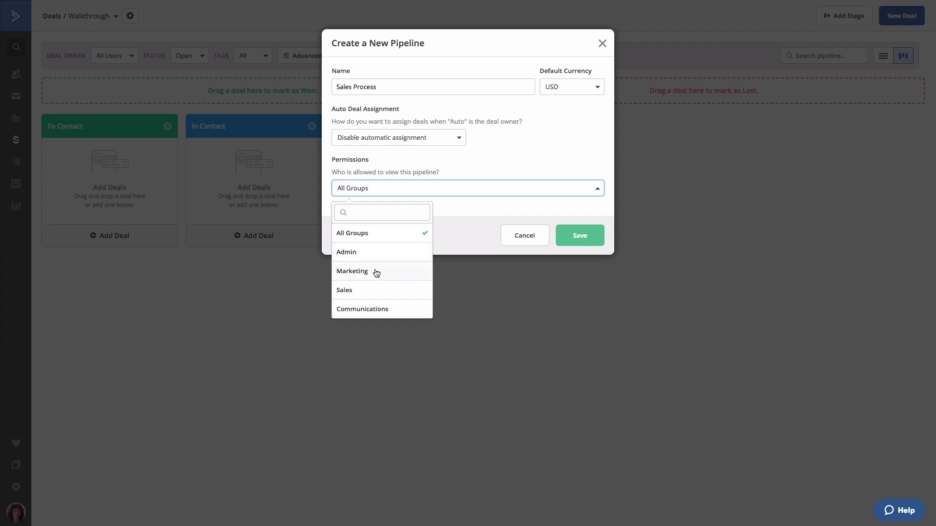
Switch pipeline permissions to Admin, then back to All Groups.
click(378, 254)
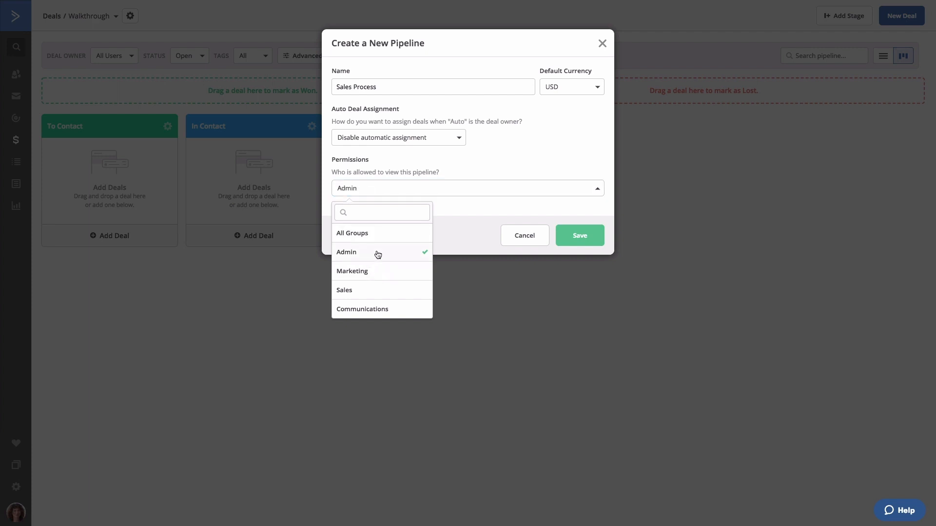
click(466, 239)
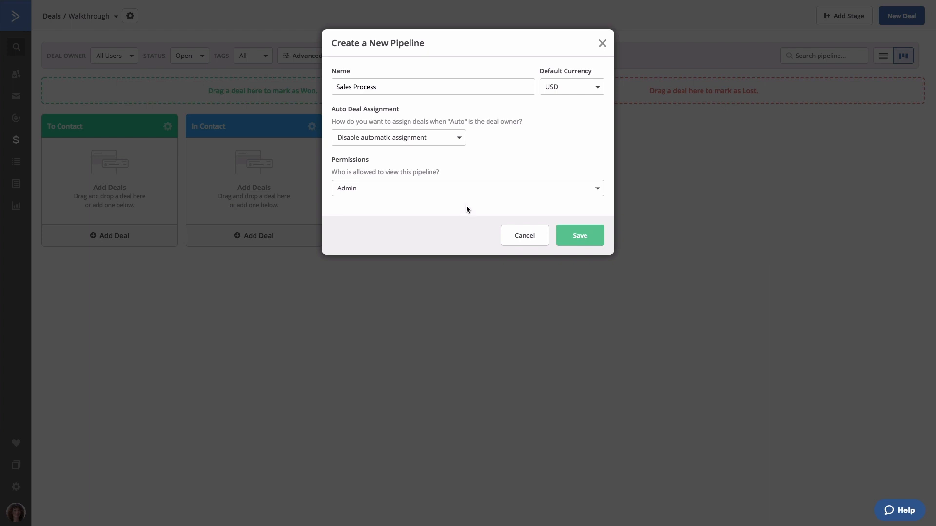
click(462, 190)
click(414, 233)
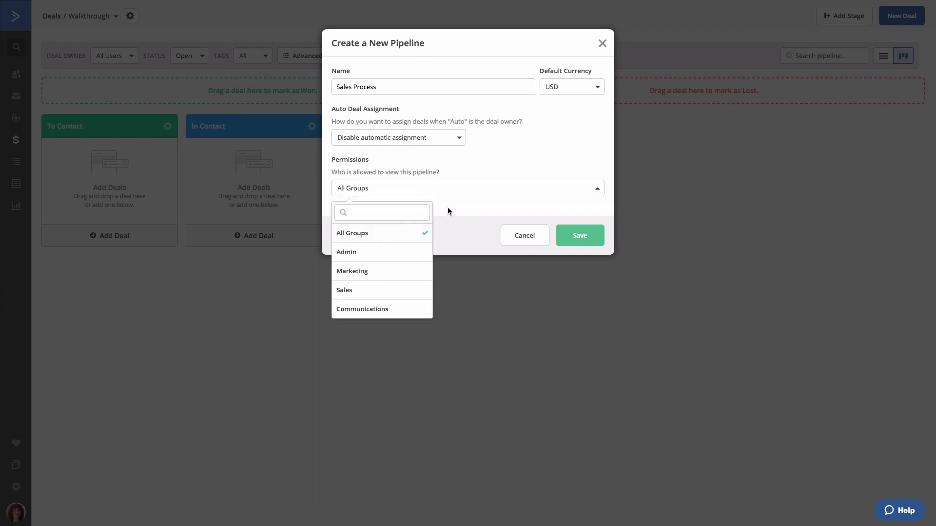
click(448, 207)
Set Auto Deal Assignment back to Round Robin and save the Sales Process pipeline.
click(428, 141)
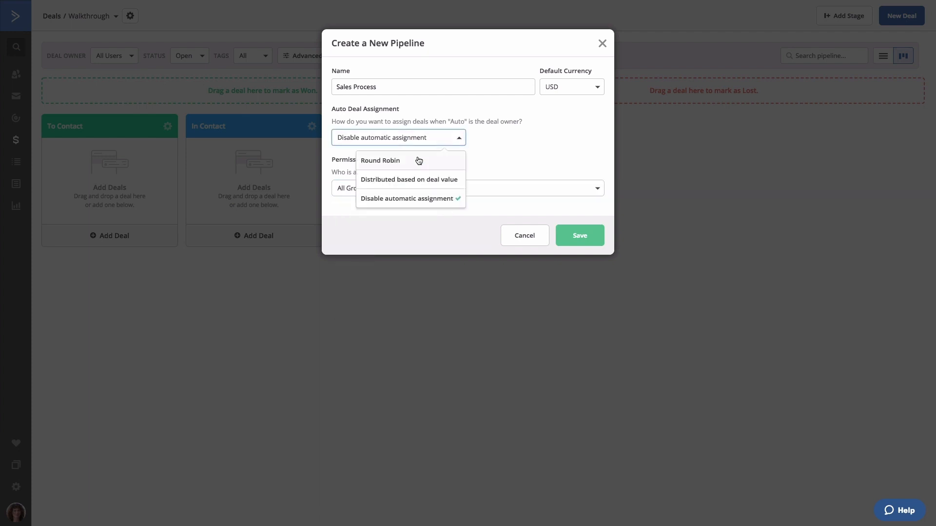
click(418, 159)
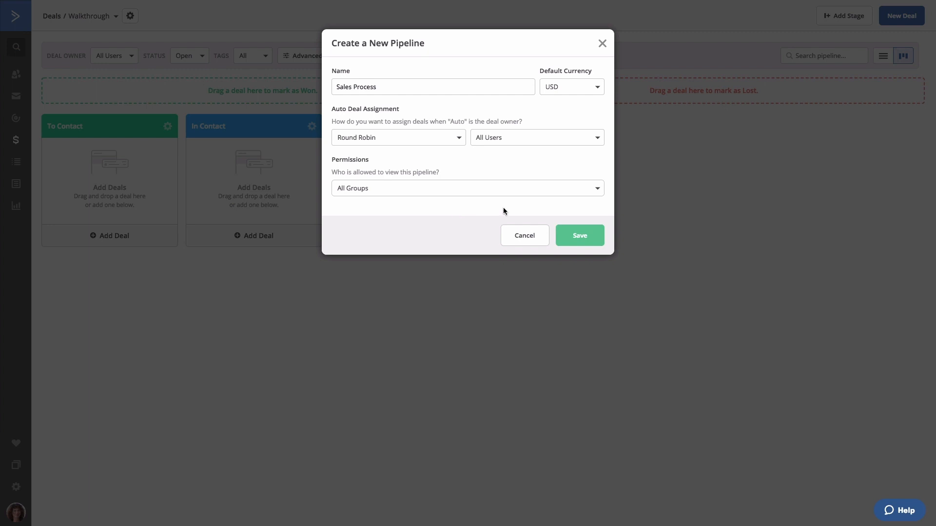
click(573, 234)
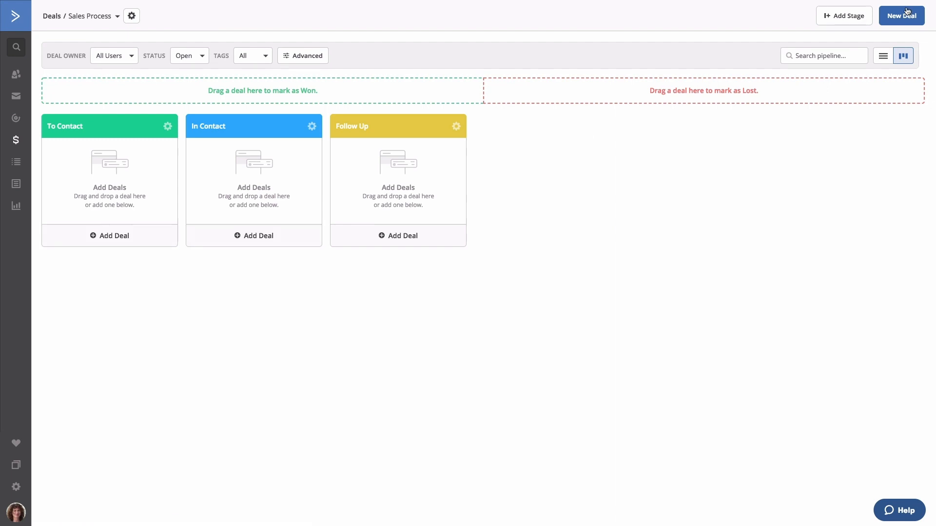
Start a new deal, defaulting to 100 USD in the To Contact stage.
click(907, 12)
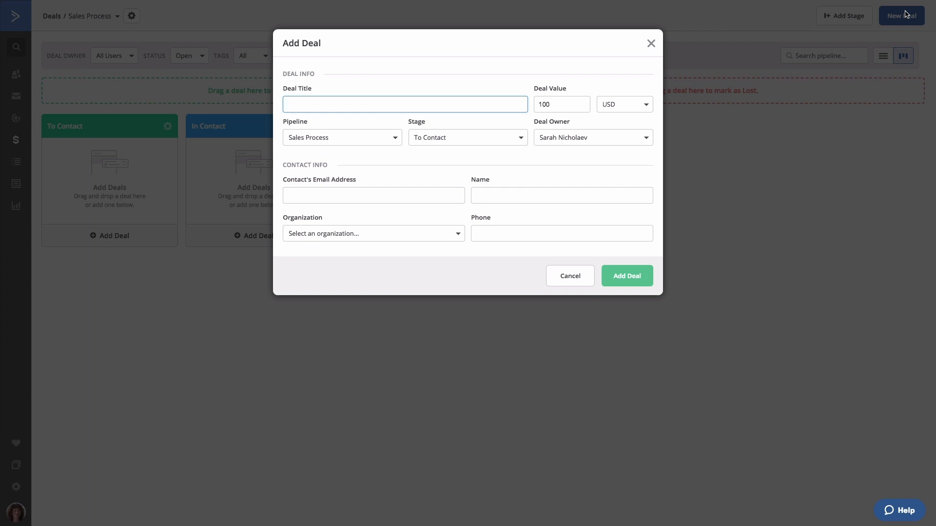
Add a $100 deal titled 'New Deal', entering the new contact's email and full name.
text(New Deal)
key(Tab)
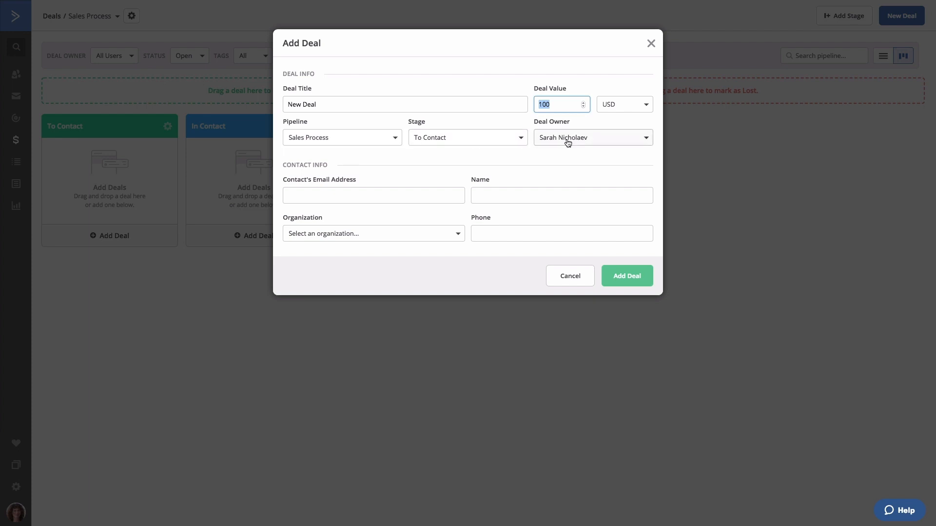
click(355, 195)
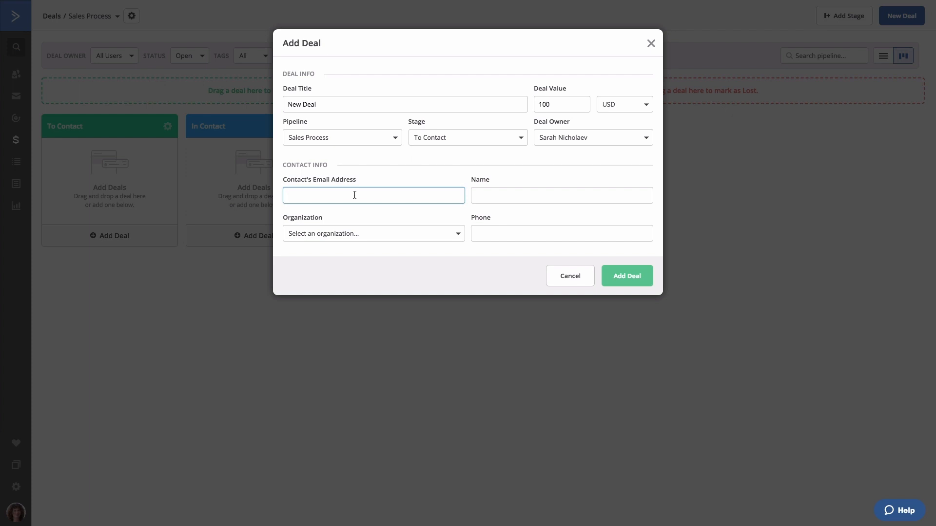
click(562, 196)
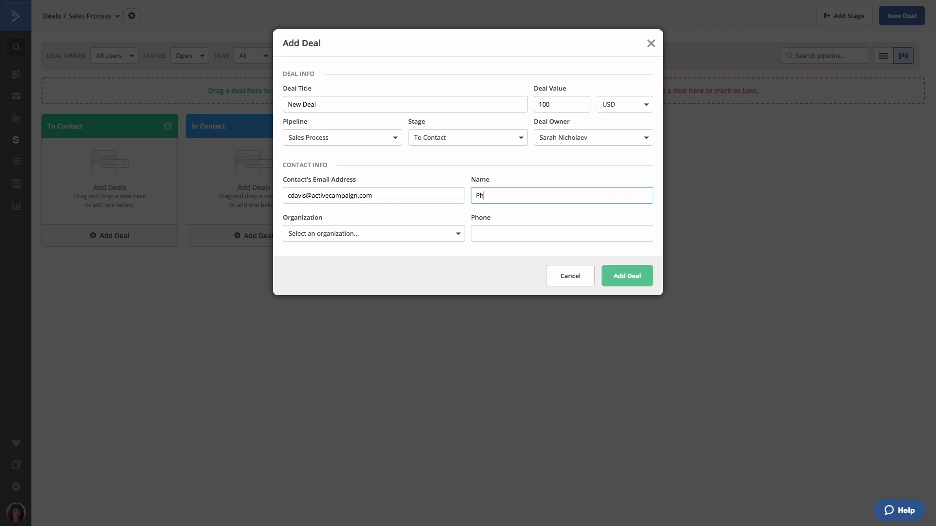
click(618, 273)
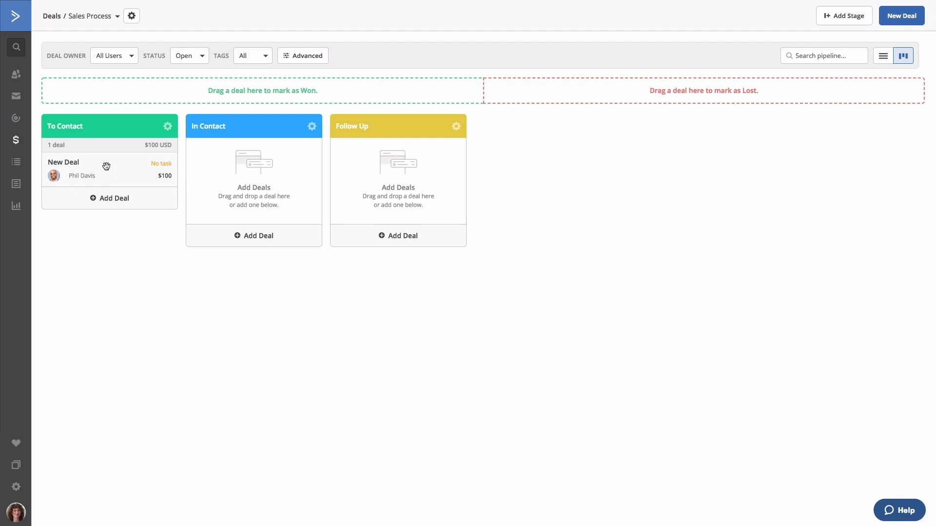
click(314, 127)
click(316, 142)
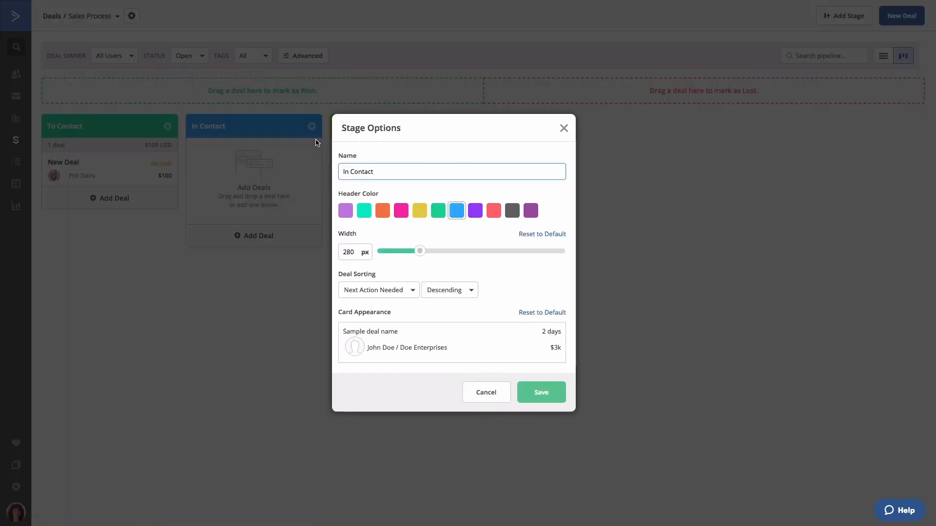
mouse_move(350, 350)
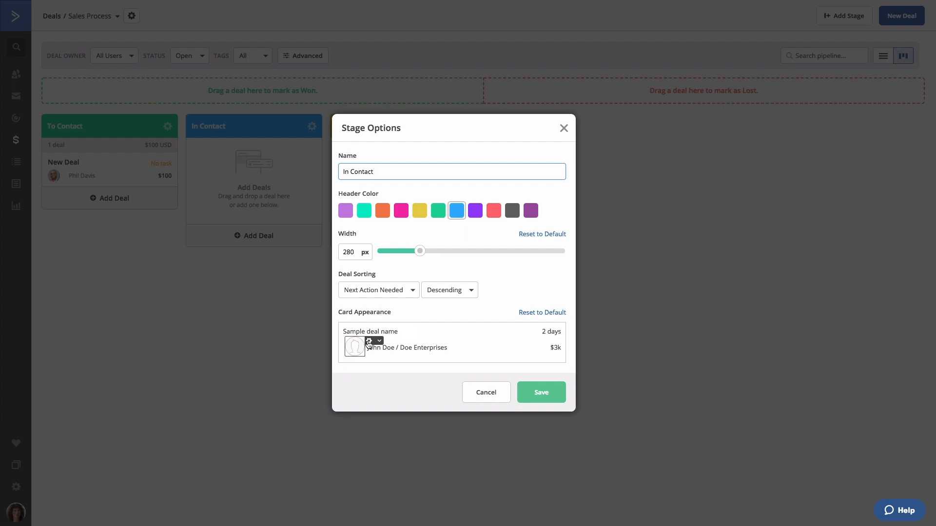
click(369, 343)
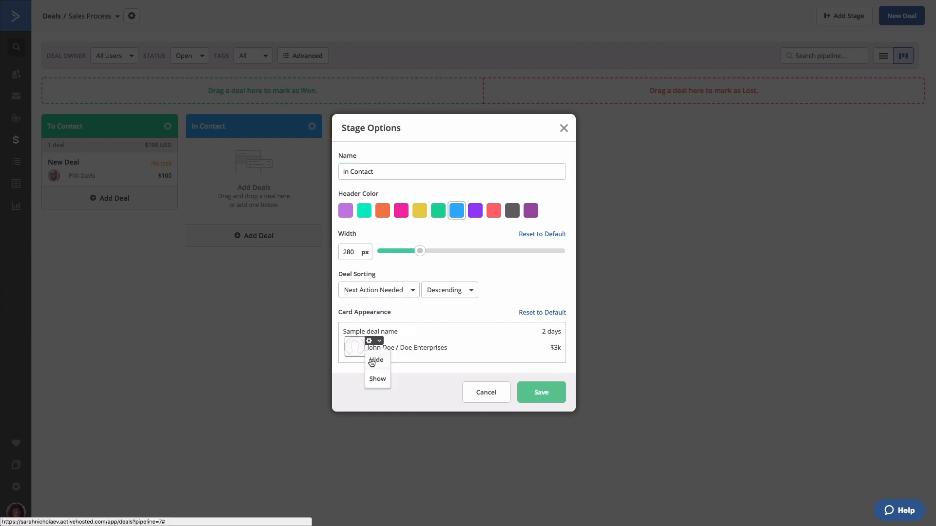
click(429, 381)
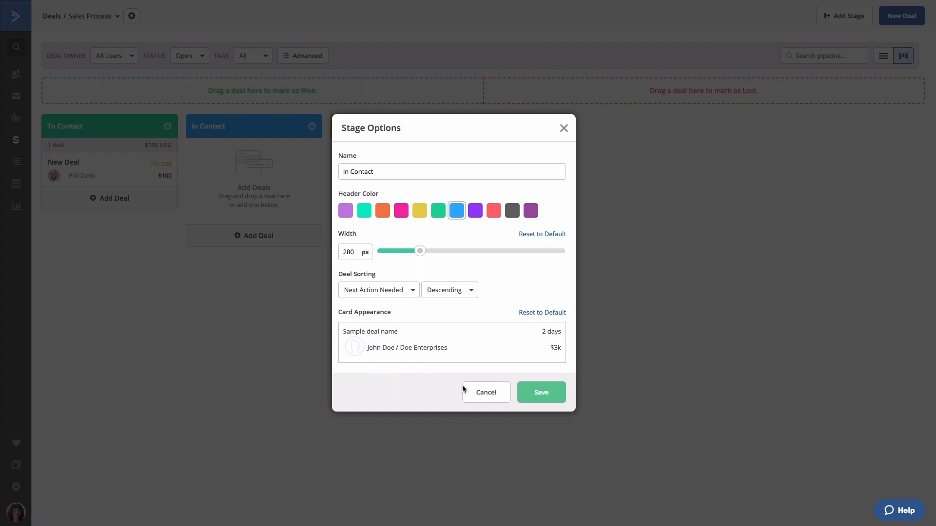
click(550, 400)
drag(102, 168, 218, 168)
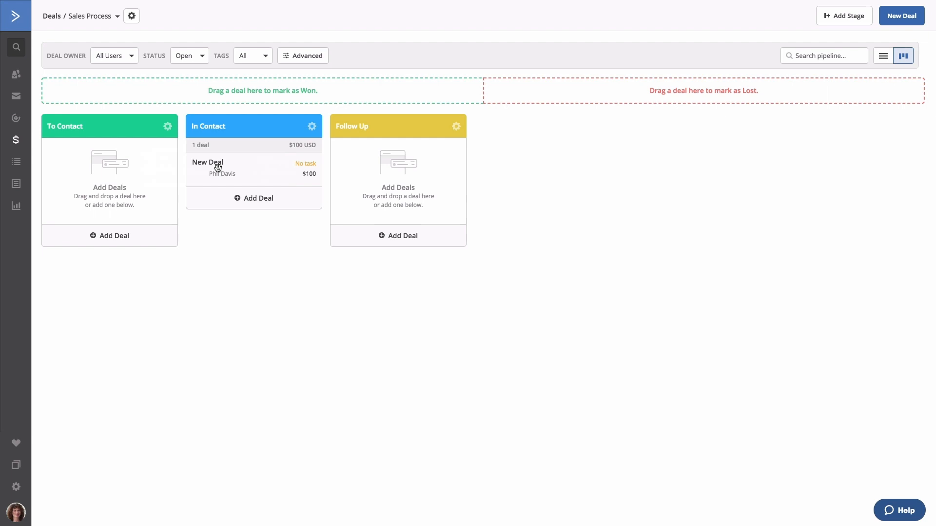
drag(219, 161, 135, 157)
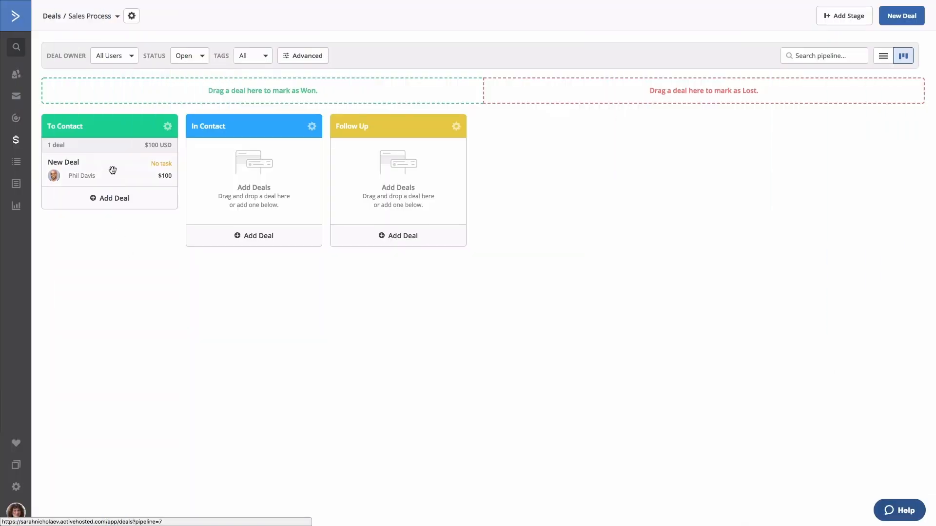
Open New Deal and add a Call task titled 'New call' dated 05/05/2018.
click(113, 170)
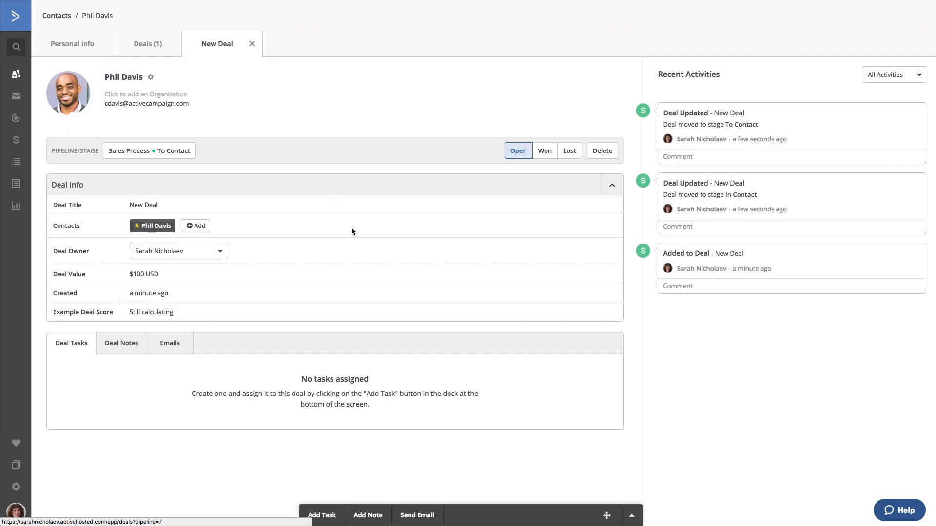
click(629, 512)
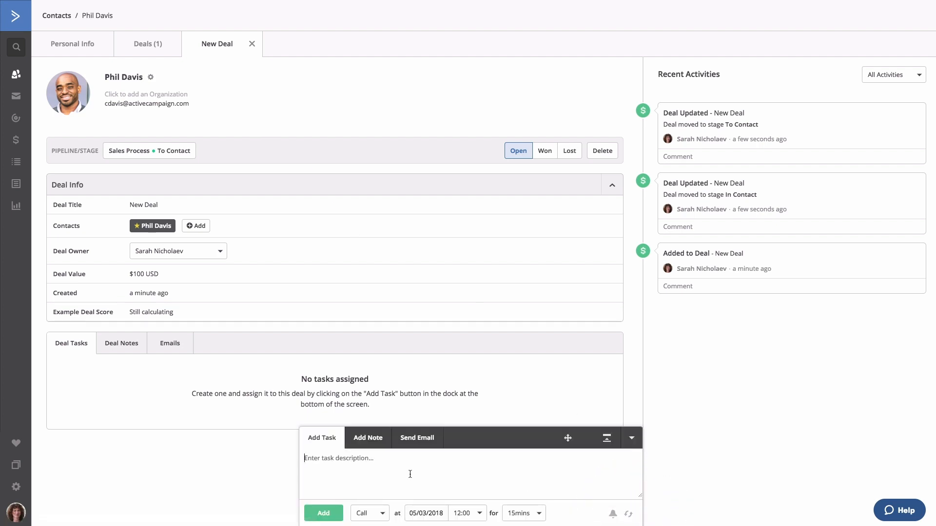
text(New call)
click(381, 514)
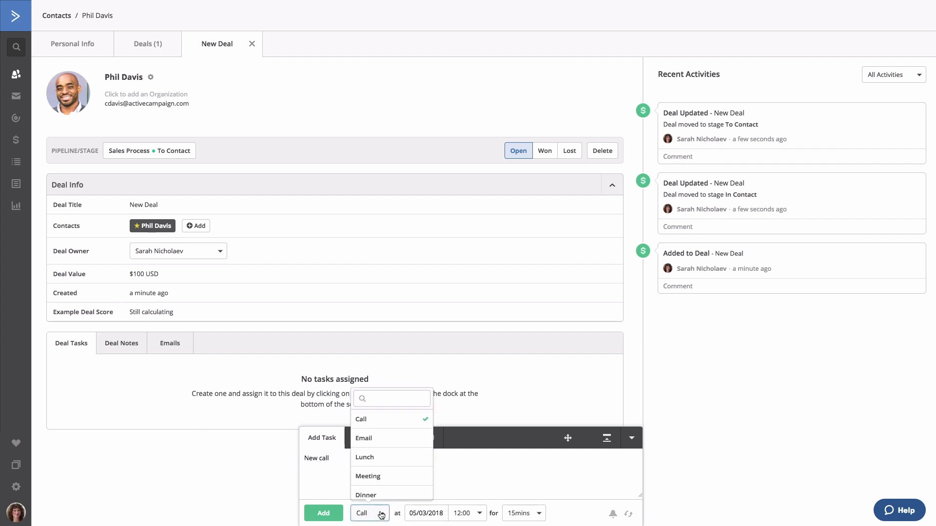
click(376, 423)
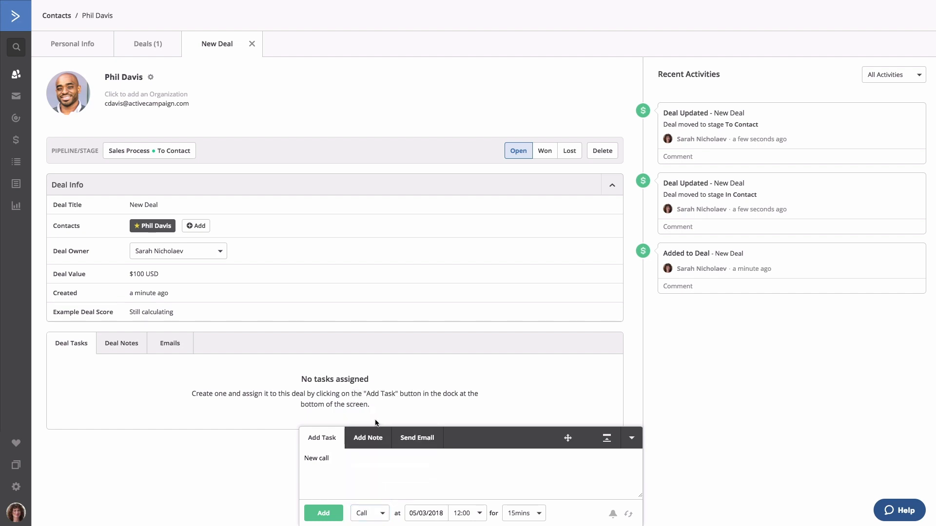
click(431, 513)
click(508, 435)
click(323, 513)
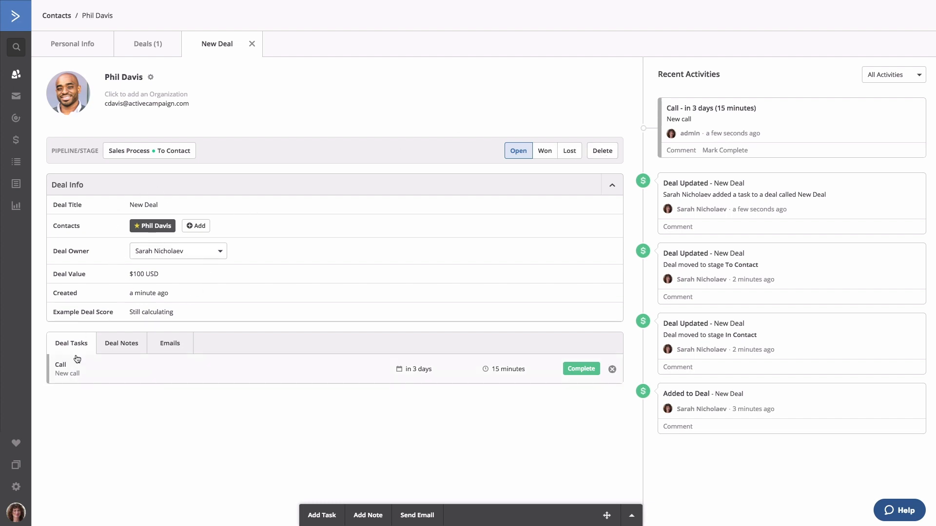
After viewing the Notes and Emails tabs, add the note 'This is a note' to the deal.
click(111, 350)
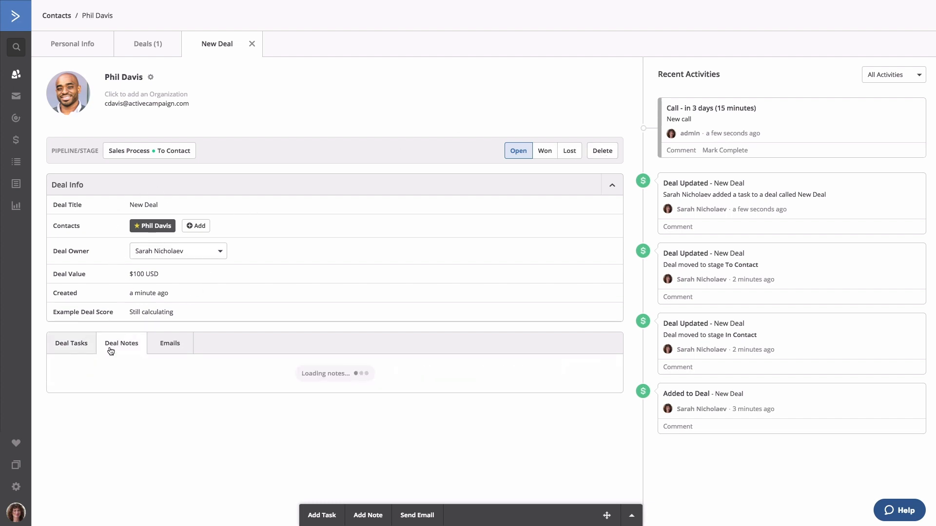
click(161, 346)
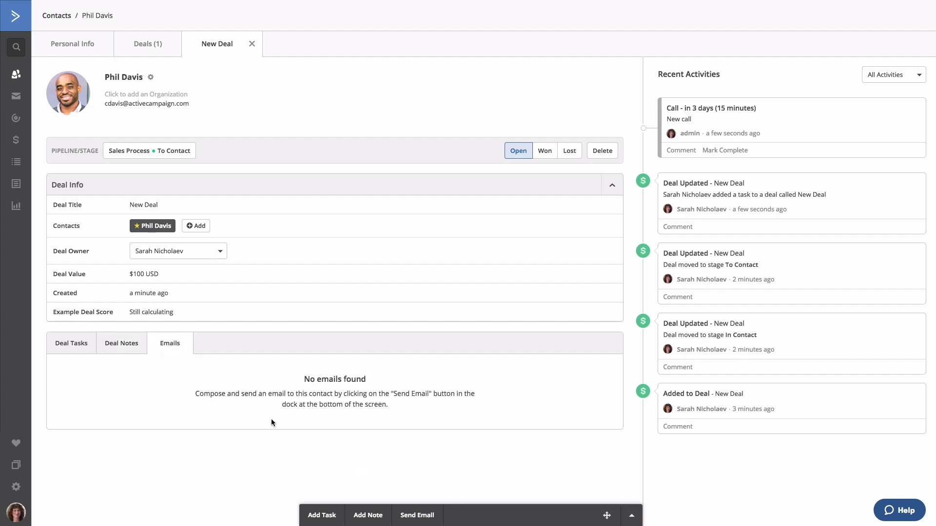
click(366, 515)
text(This is a note)
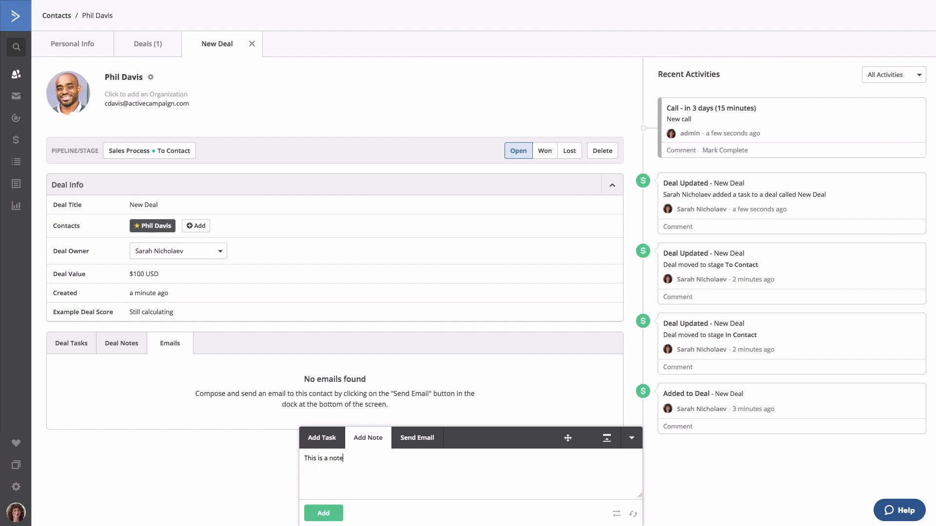
click(327, 513)
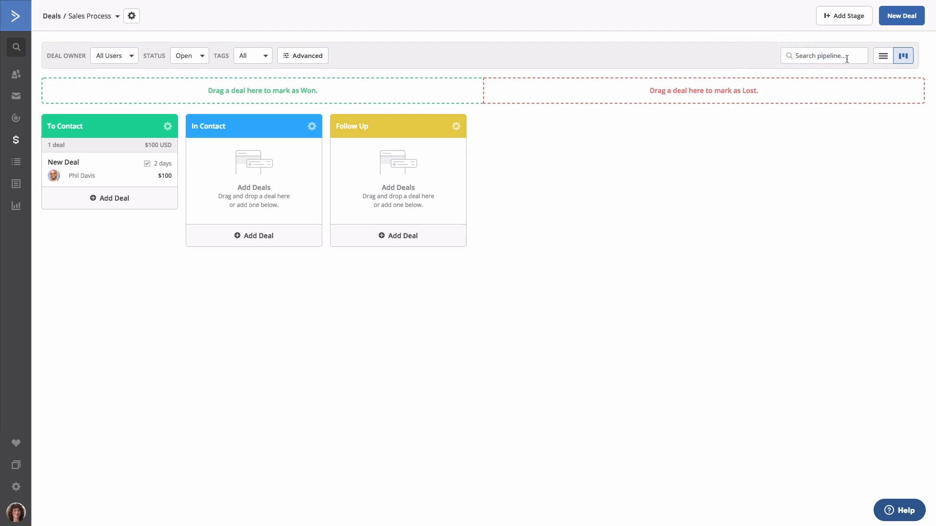
click(884, 57)
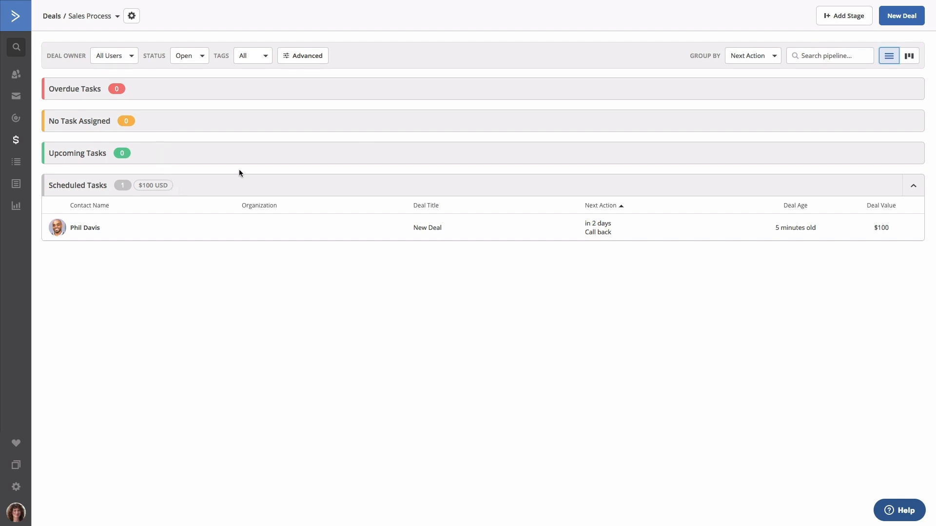
click(915, 187)
click(917, 187)
click(132, 60)
click(133, 60)
click(180, 58)
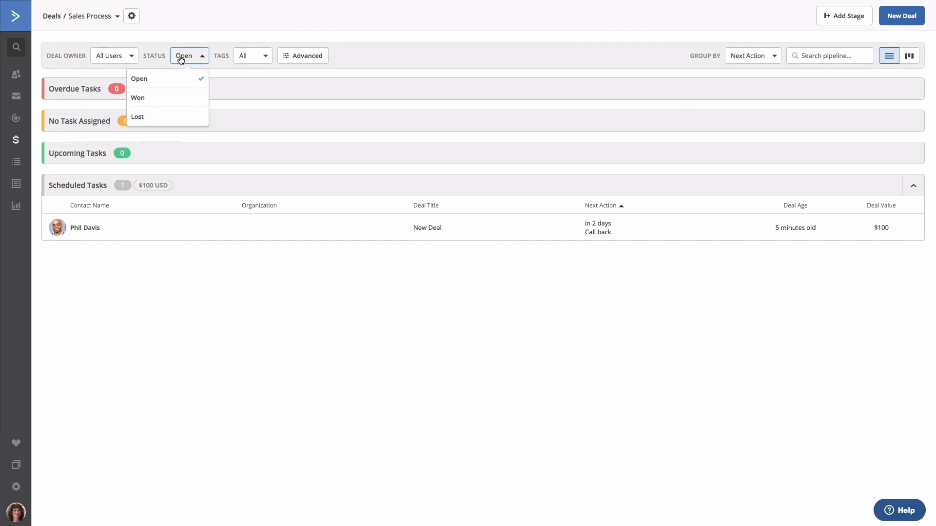
click(181, 59)
click(240, 61)
click(266, 61)
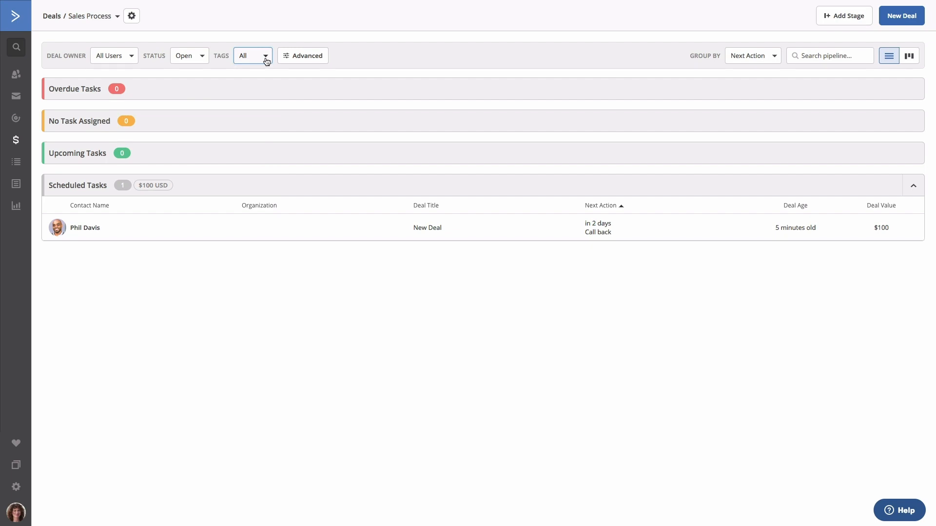
click(299, 58)
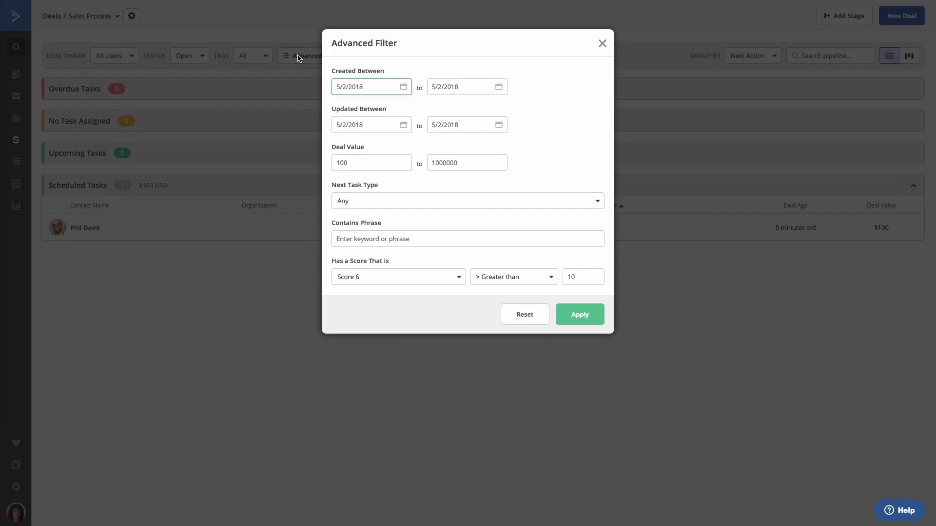
click(602, 43)
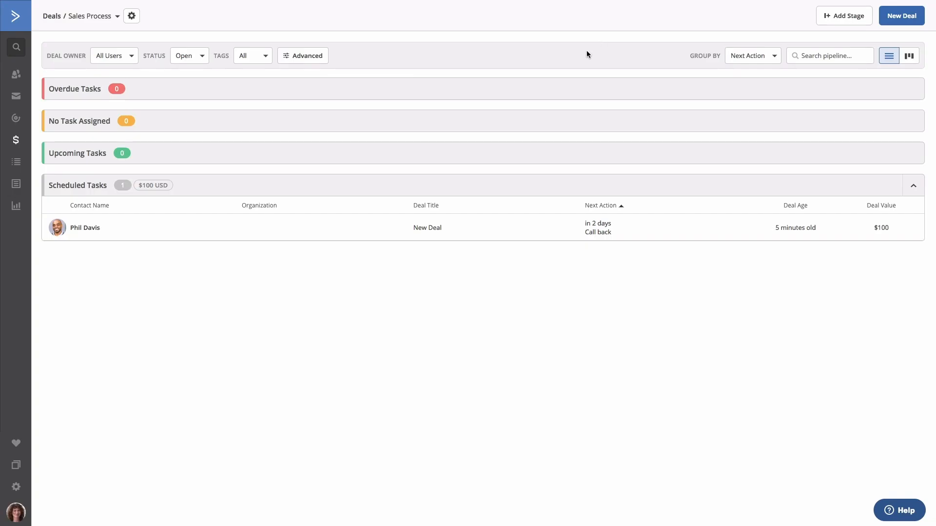
click(749, 60)
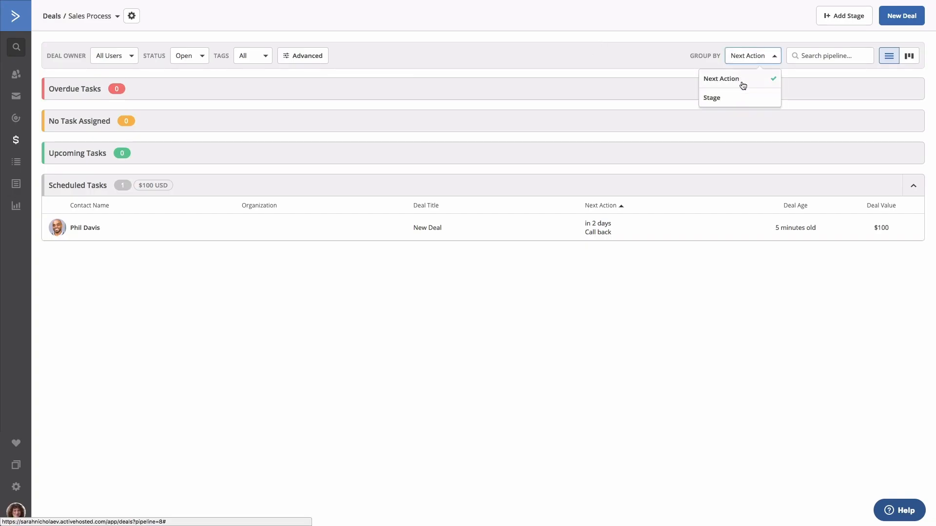
click(742, 80)
click(910, 57)
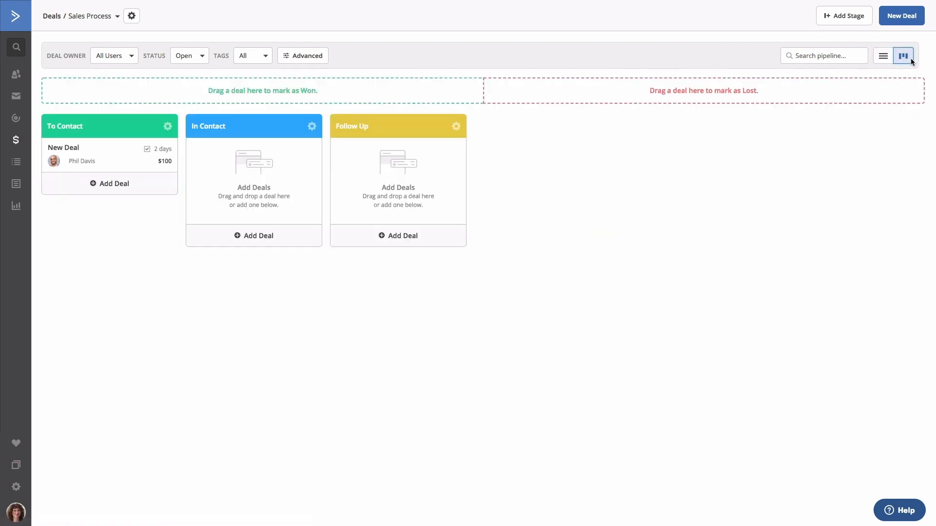